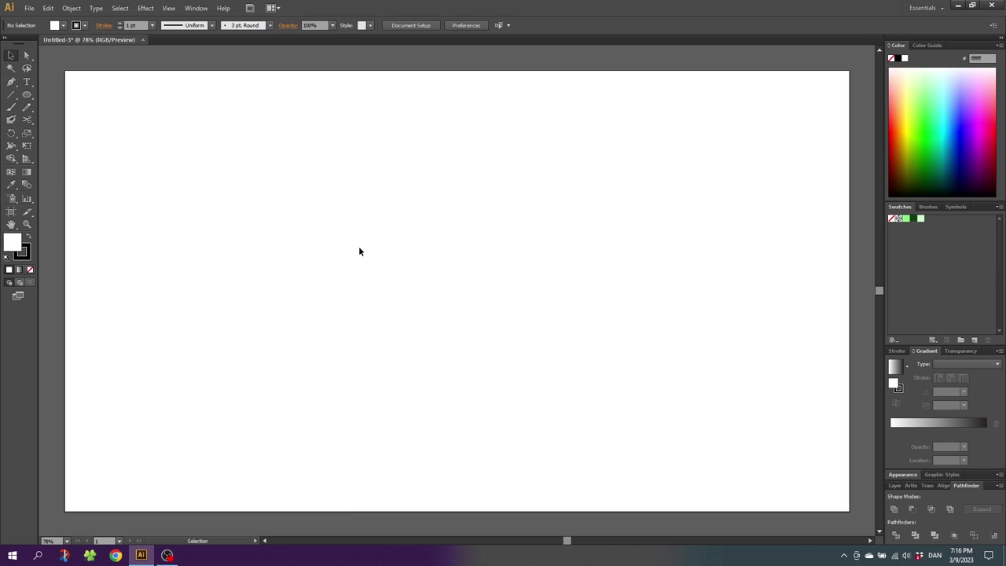
Turn on Show Grid and Snap to Grid from the View menu.
left_click(170, 8)
left_click(314, 489)
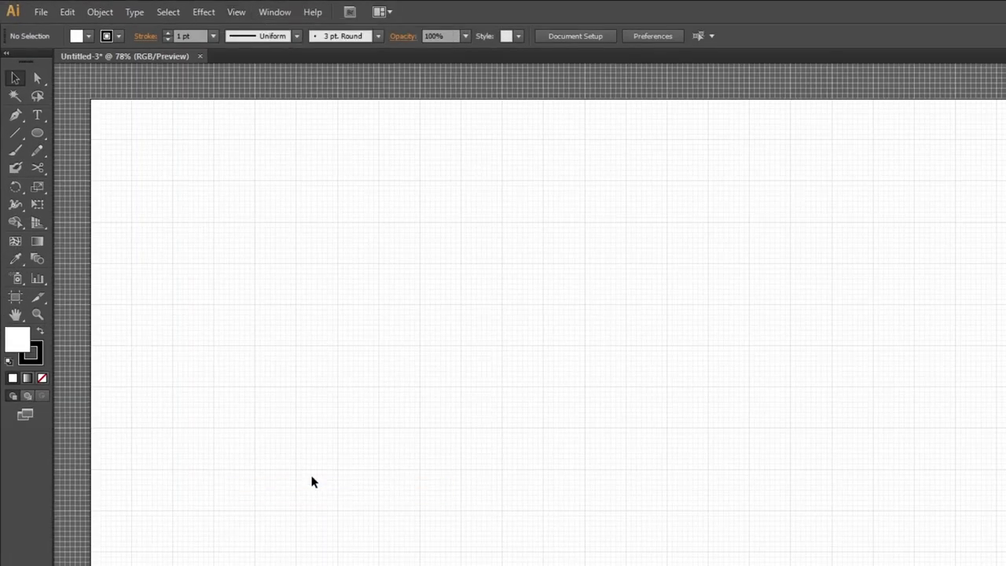
left_click(235, 12)
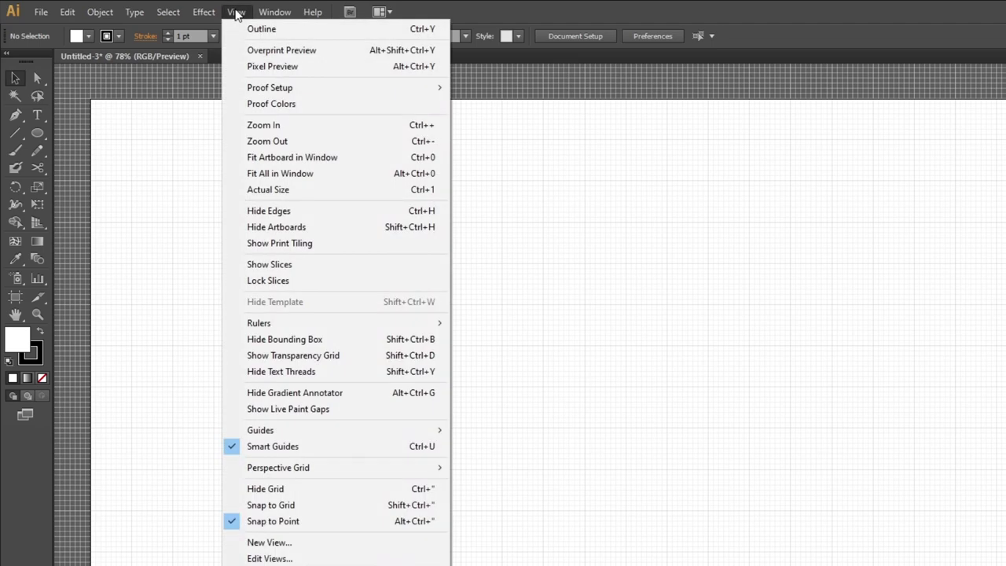
left_click(275, 505)
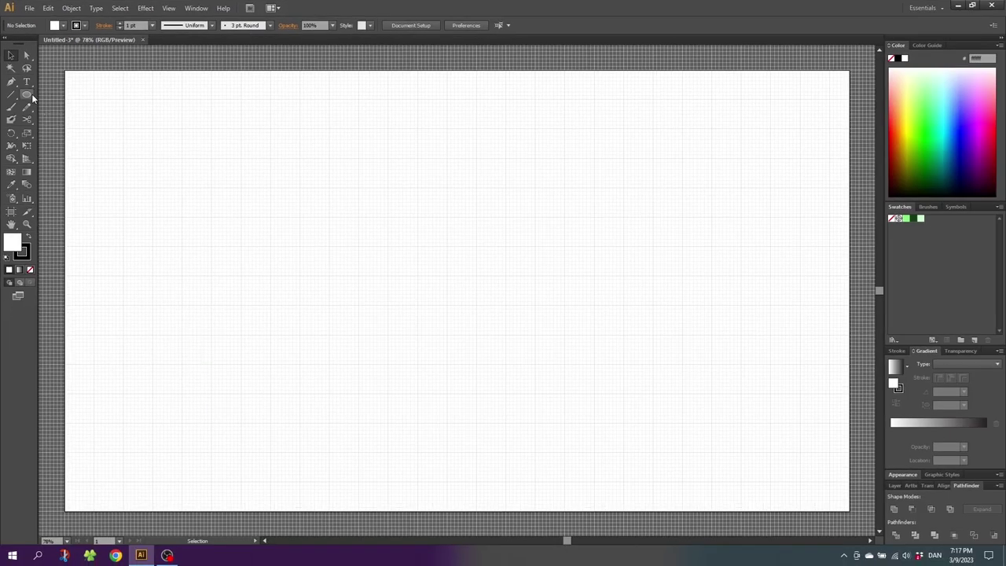
Draw a circle with the Ellipse tool and zoom in on it.
left_click(29, 94)
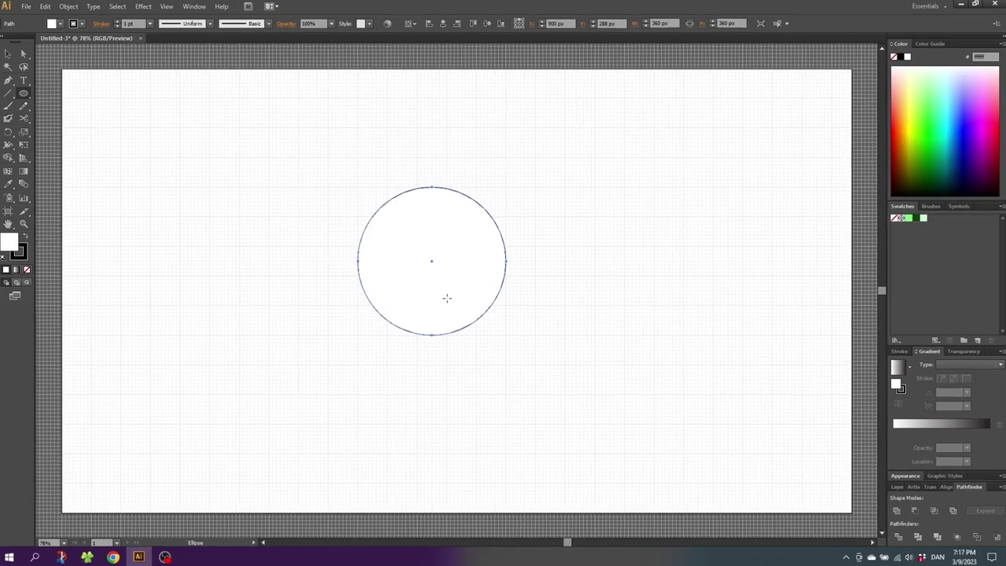
key("z")
left_click_drag(290, 134, 595, 417)
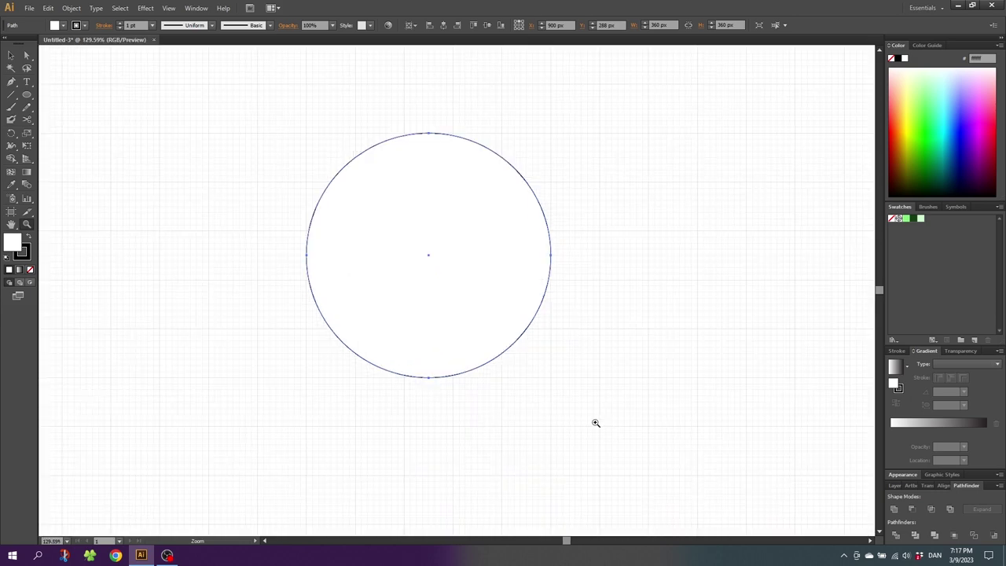
Pull the circle's bottom anchor down and shorten both handles into a symmetric egg.
left_click(26, 60)
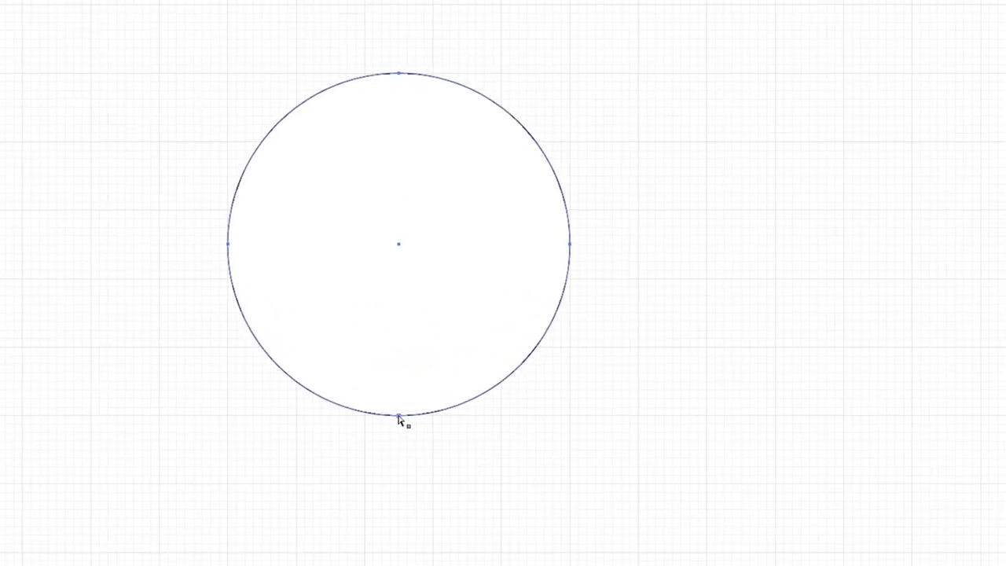
left_click(398, 417)
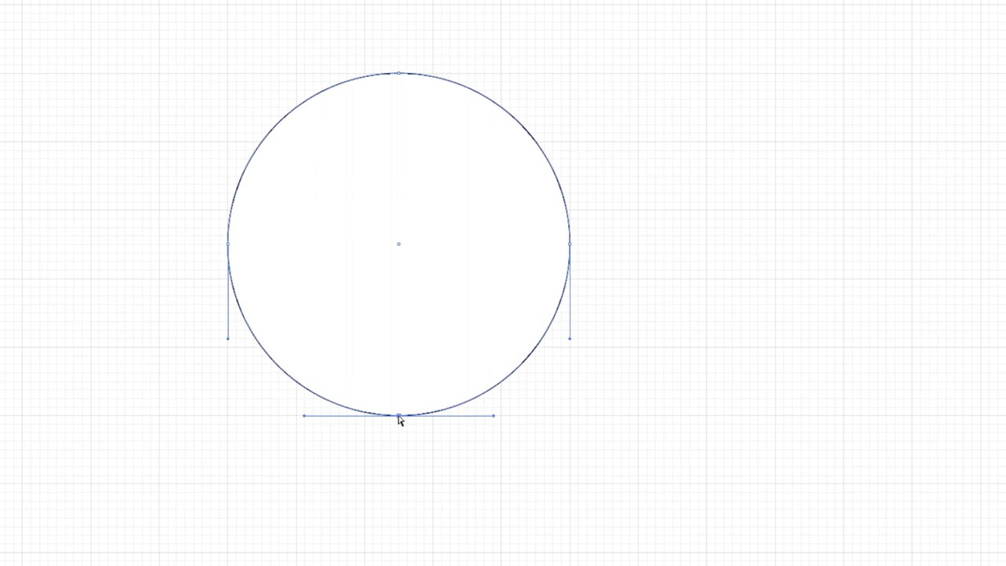
left_click_drag(399, 417, 399, 484)
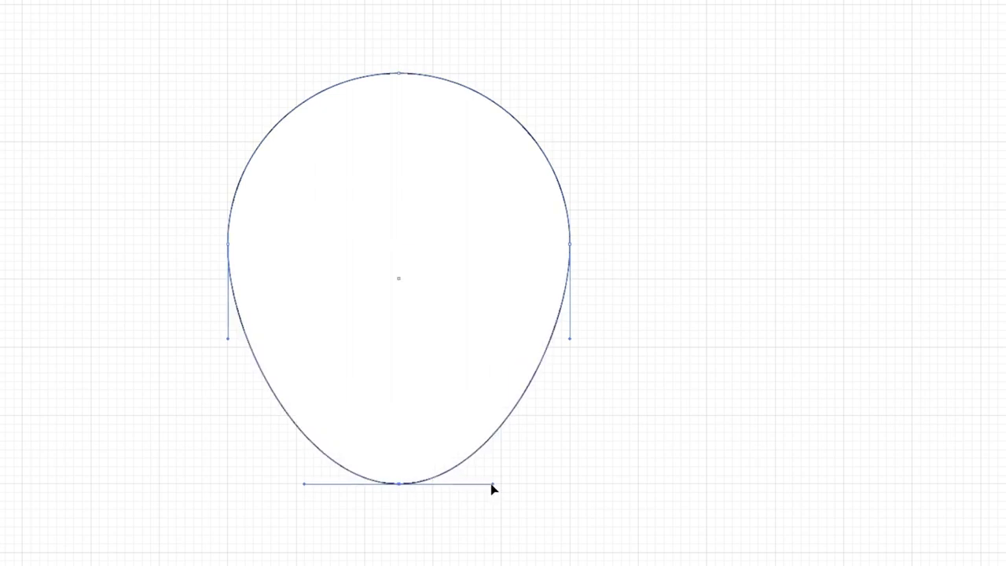
left_click_drag(493, 485, 467, 484)
left_click_drag(305, 485, 333, 484)
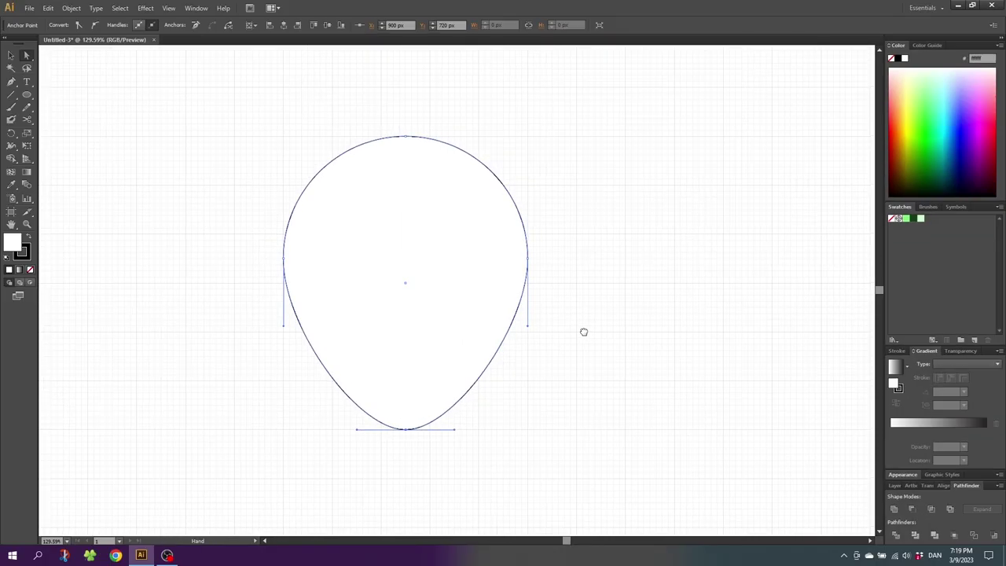
left_click_drag(571, 332, 453, 350)
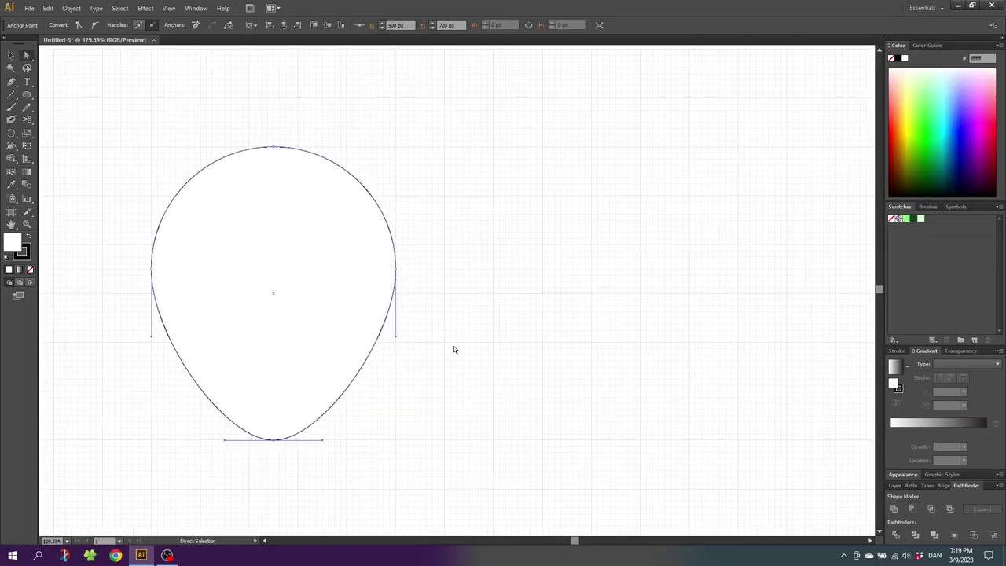
Draw a circle right of the head and Alt-drag an overlapping copy rightward.
left_click(26, 94)
mouse_move(443, 146)
left_mouse_down()
mouse_move(549, 258)
mouse_move(589, 290)
mouse_move(625, 292)
left_mouse_up()
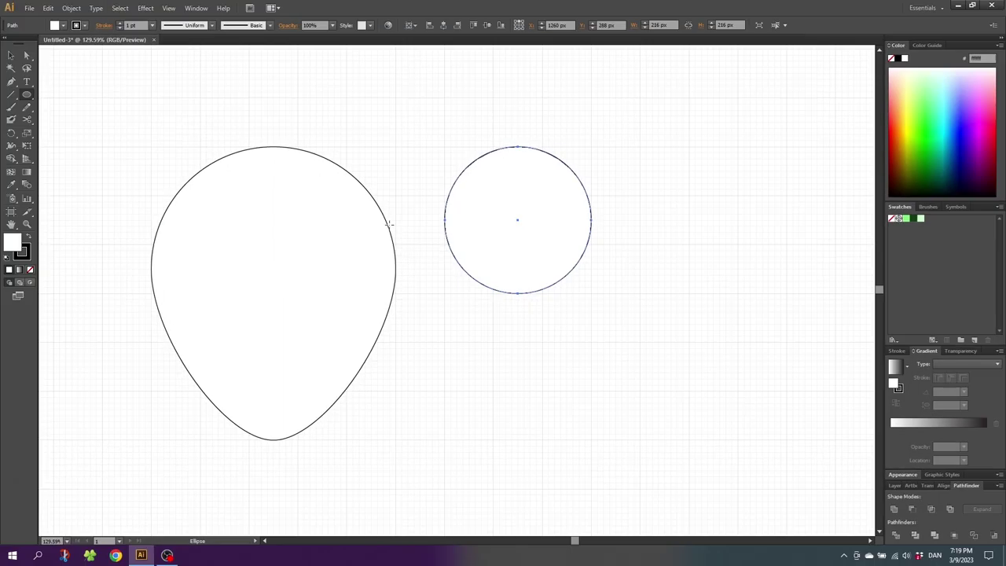
left_click(10, 56)
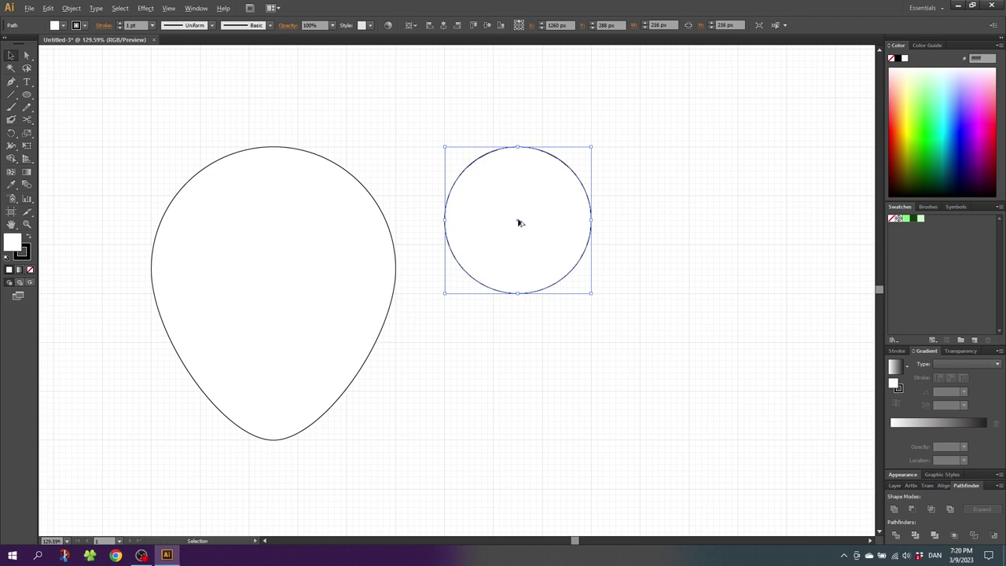
left_click_drag(519, 222, 592, 225)
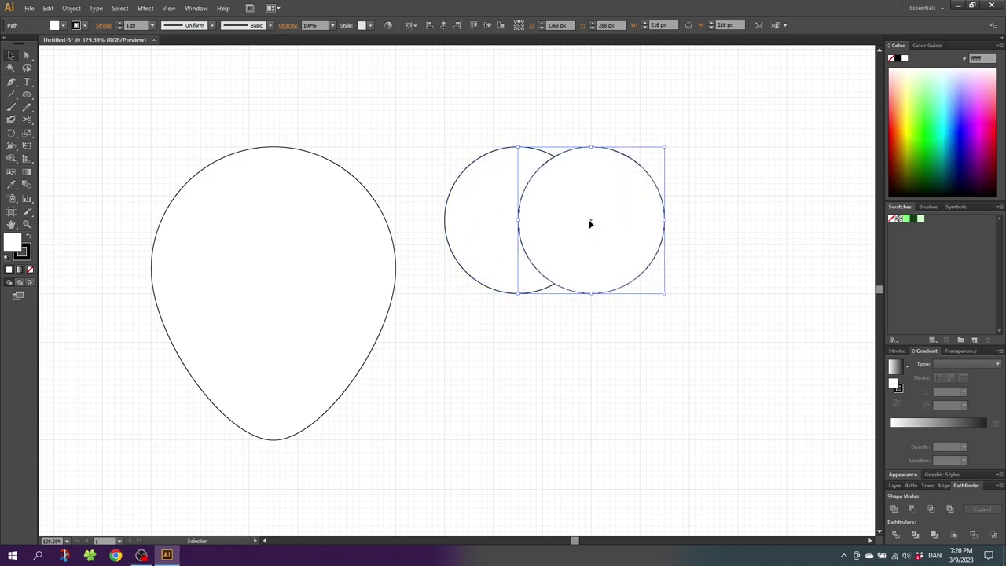
Delete both outer crescents with Shape Builder, leaving a pointed lens shape.
left_click_drag(467, 113, 596, 231)
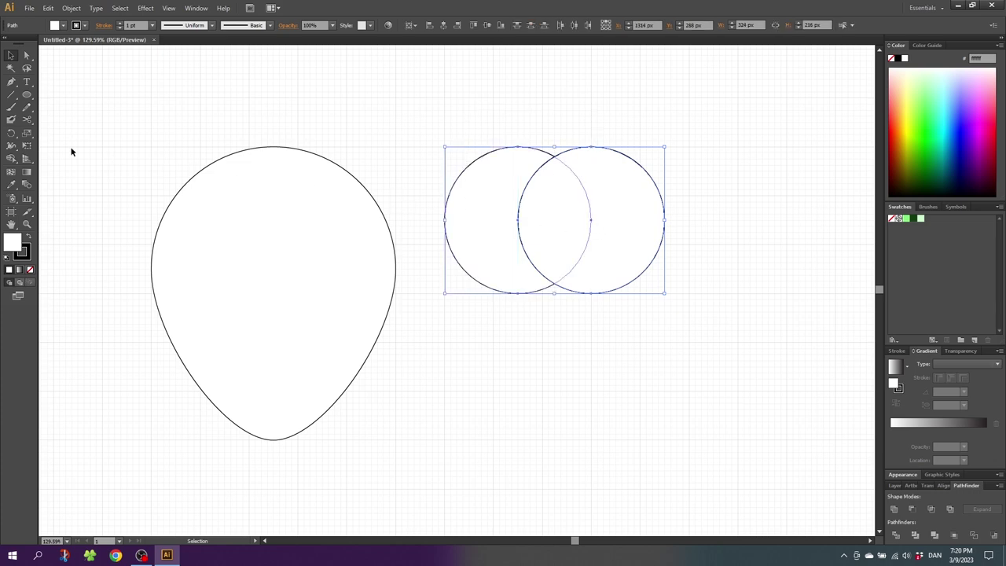
left_click(11, 158)
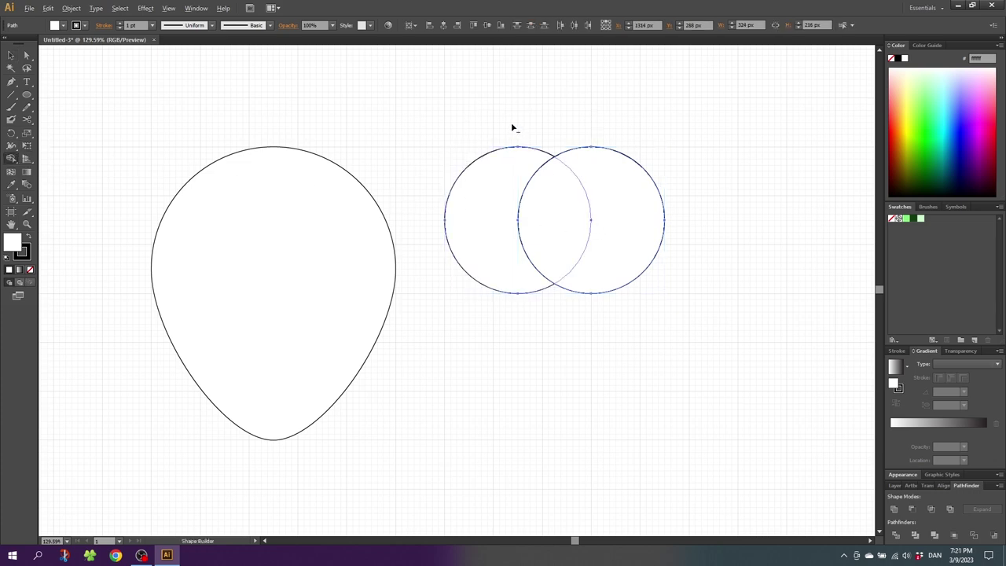
left_click_drag(512, 126, 503, 169)
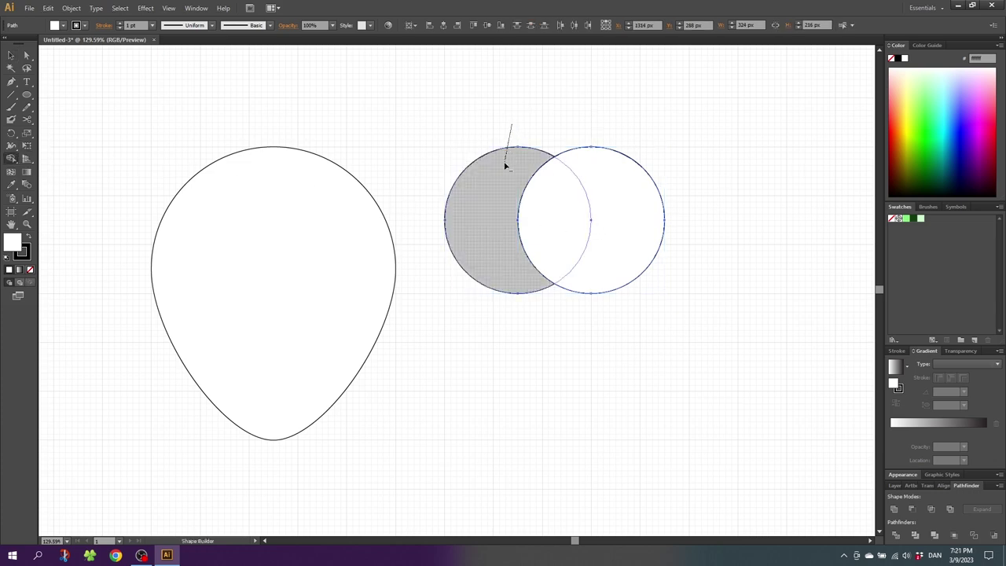
left_click_drag(573, 124, 581, 165)
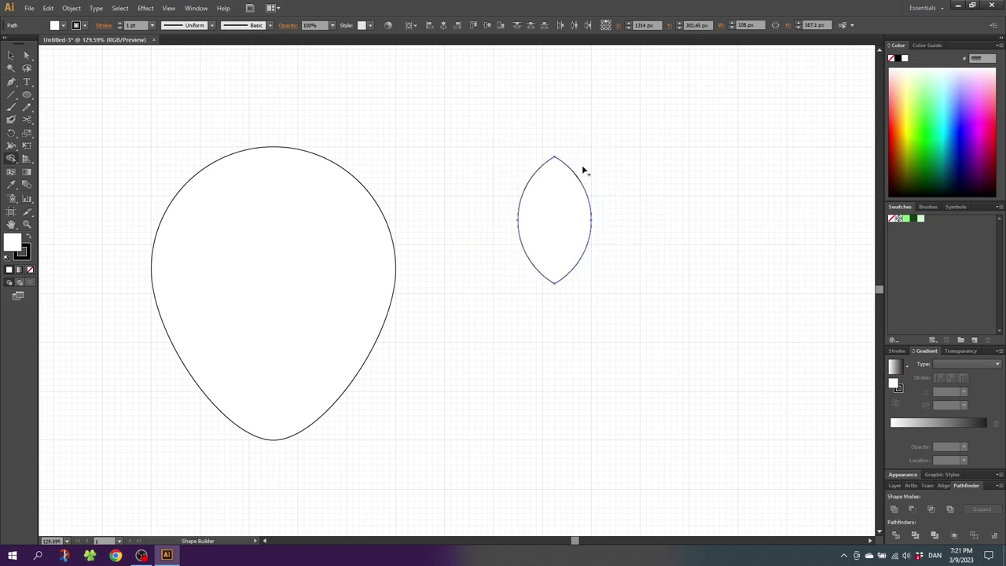
Rotate the lens eye 45° with Shift held.
left_click(11, 55)
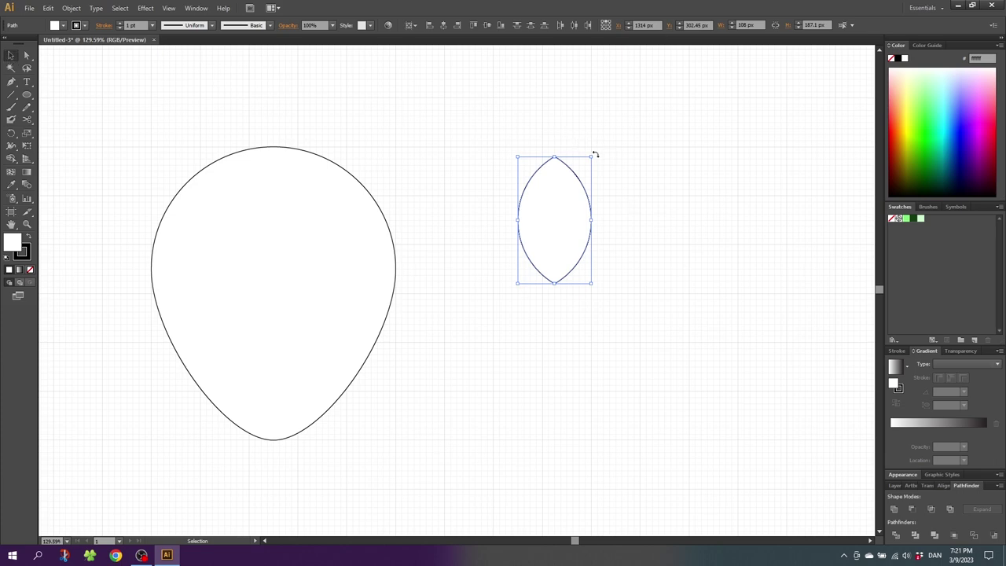
key("shift")
left_click_drag(594, 154, 546, 122)
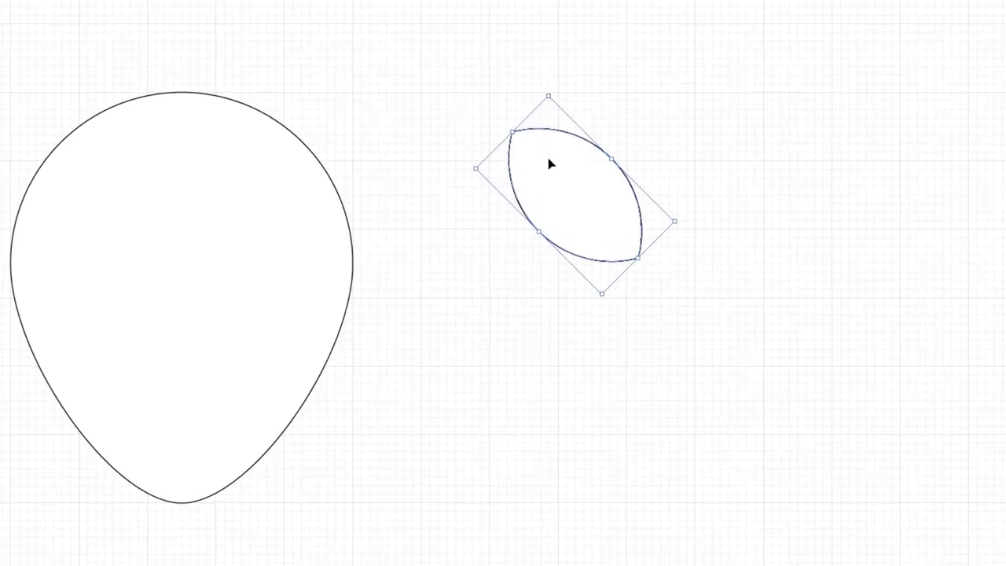
Make a vertically reflected copy of the lens beside the original, then select both eyes.
right_click(549, 161)
mouse_move(594, 335)
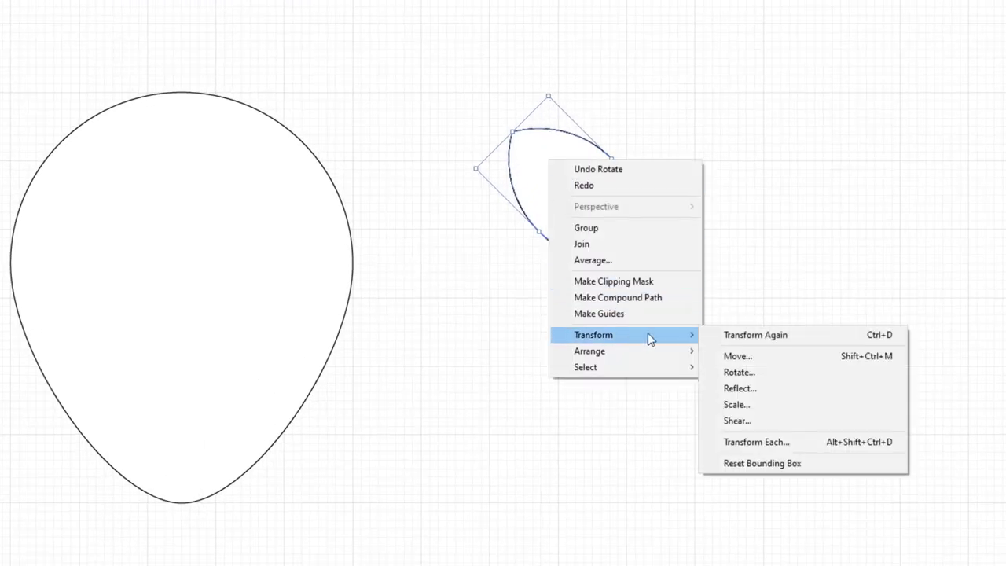
left_click(756, 388)
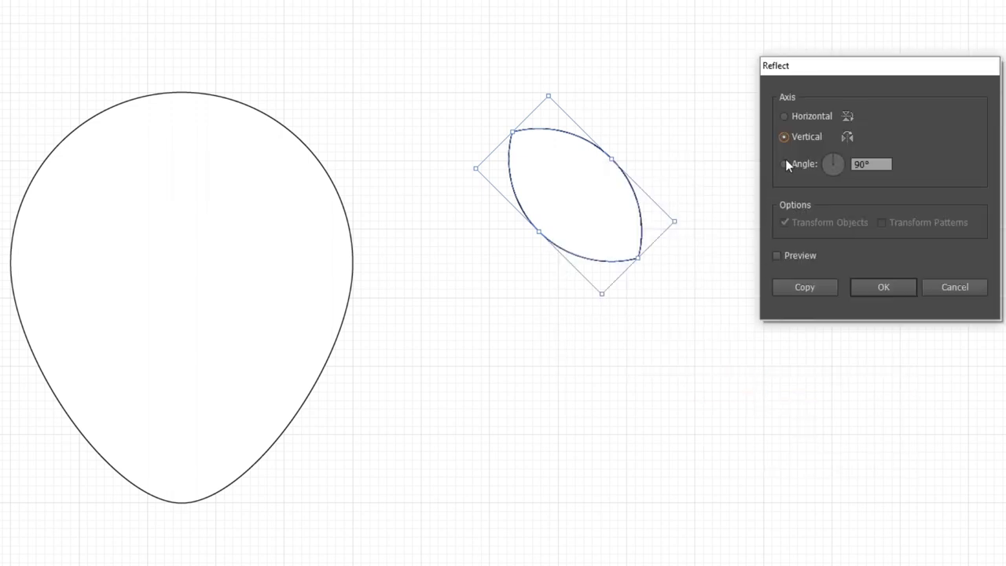
left_click(804, 287)
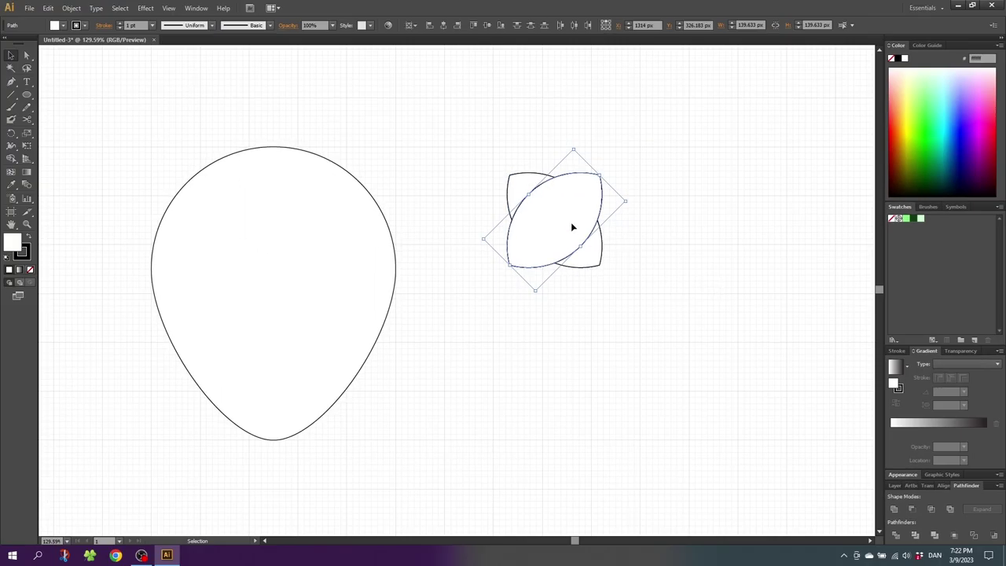
left_click_drag(536, 214, 643, 214)
key("Right")
key("Right")
key("Right")
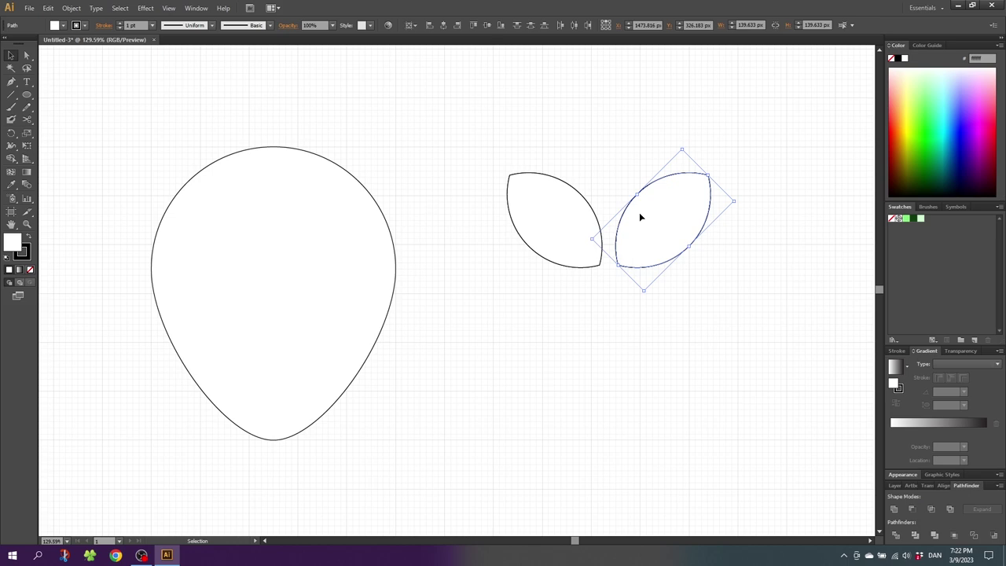
left_click_drag(649, 153, 579, 255)
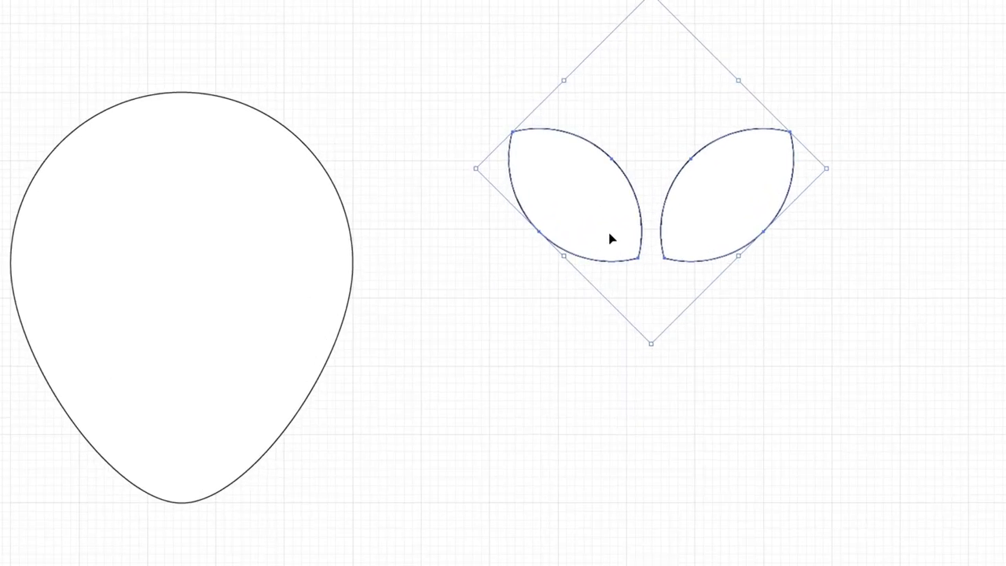
right_click(579, 254)
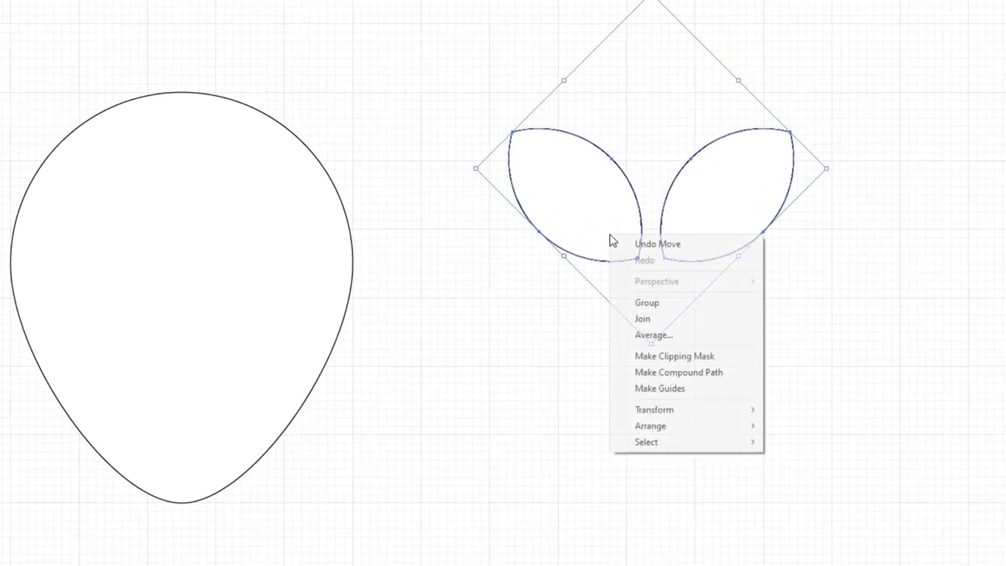
Group the eye pair and add the head as the key object for alignment.
left_click(646, 303)
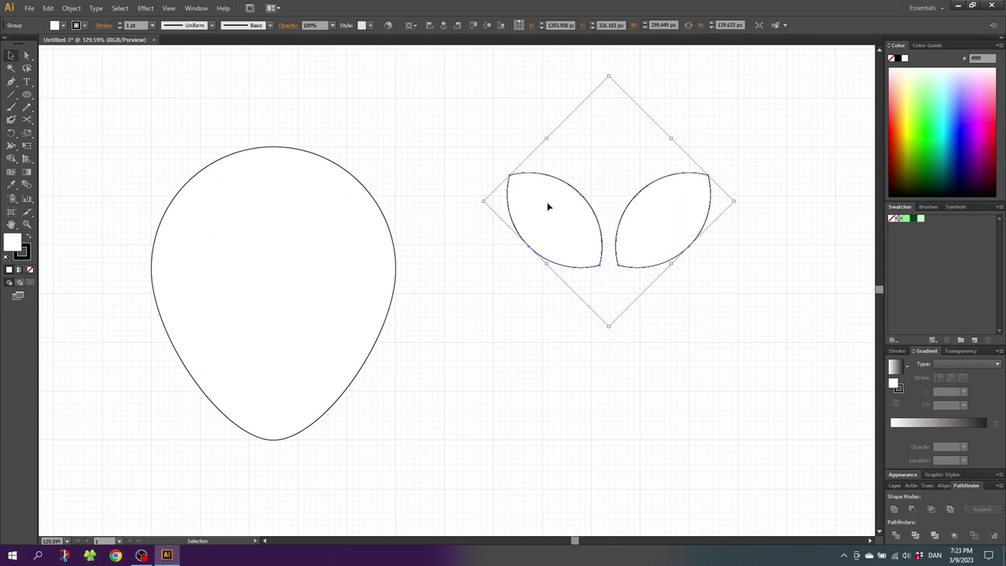
left_click(337, 212, "shift")
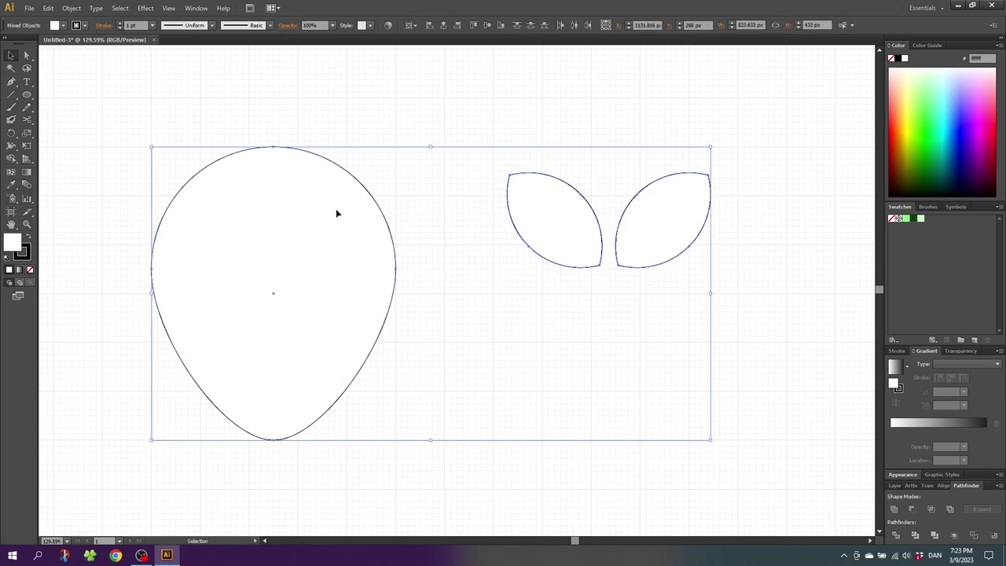
left_click(336, 213)
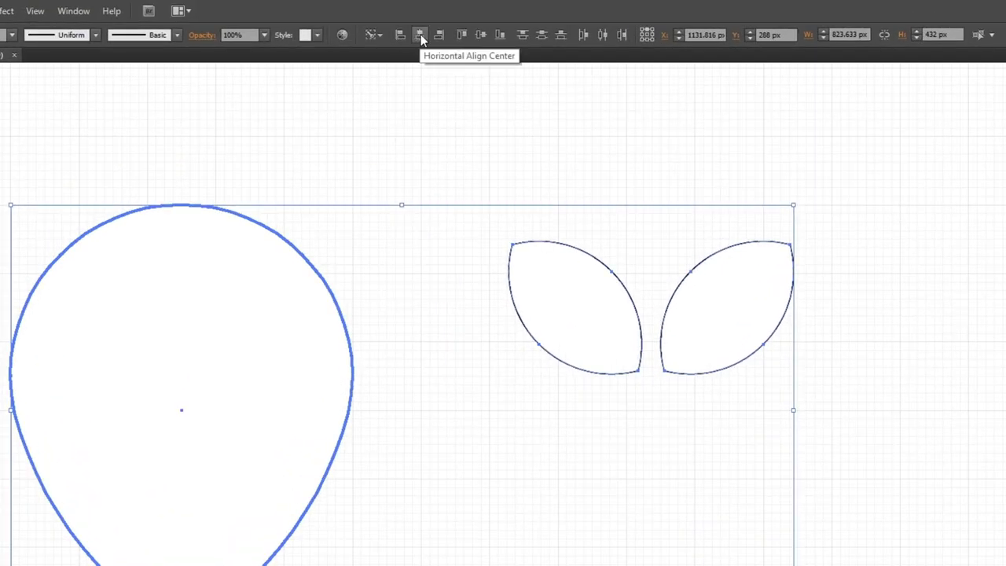
Horizontally centre the eye group on the head, then drag it down to the head's middle.
left_click(421, 39)
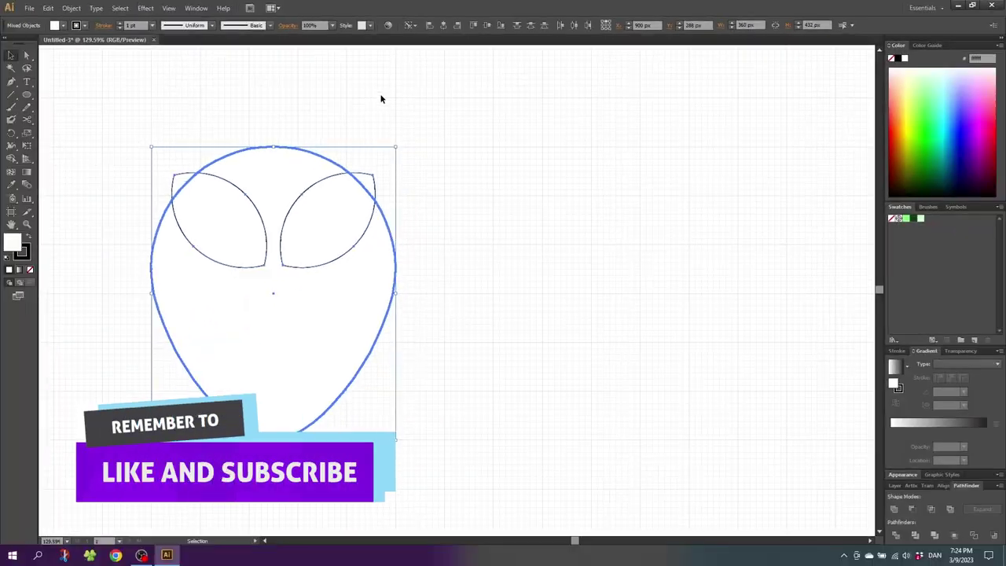
left_click(382, 97)
left_click(328, 196)
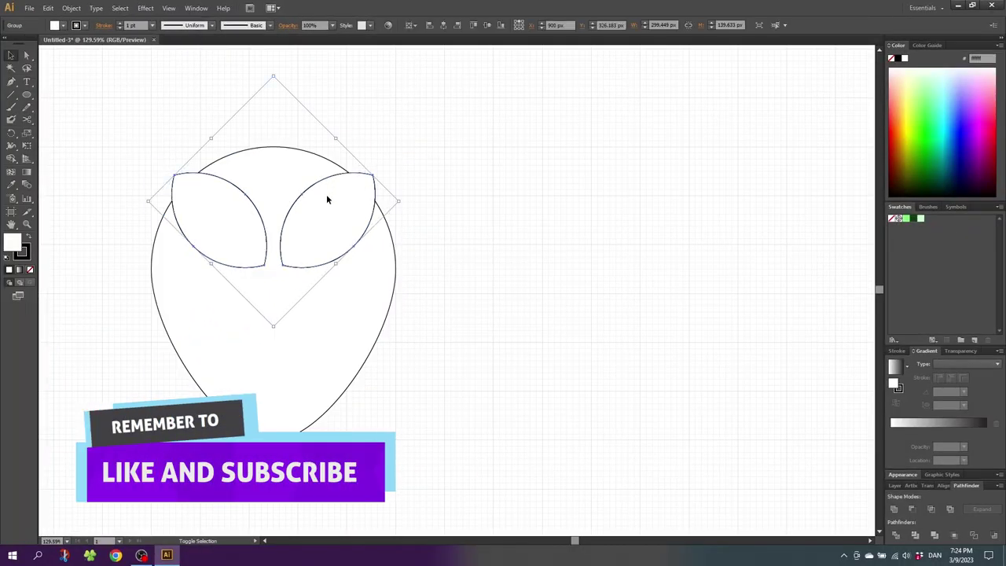
mouse_move(327, 199)
left_mouse_down()
mouse_move(308, 315)
mouse_move(313, 308)
left_mouse_up()
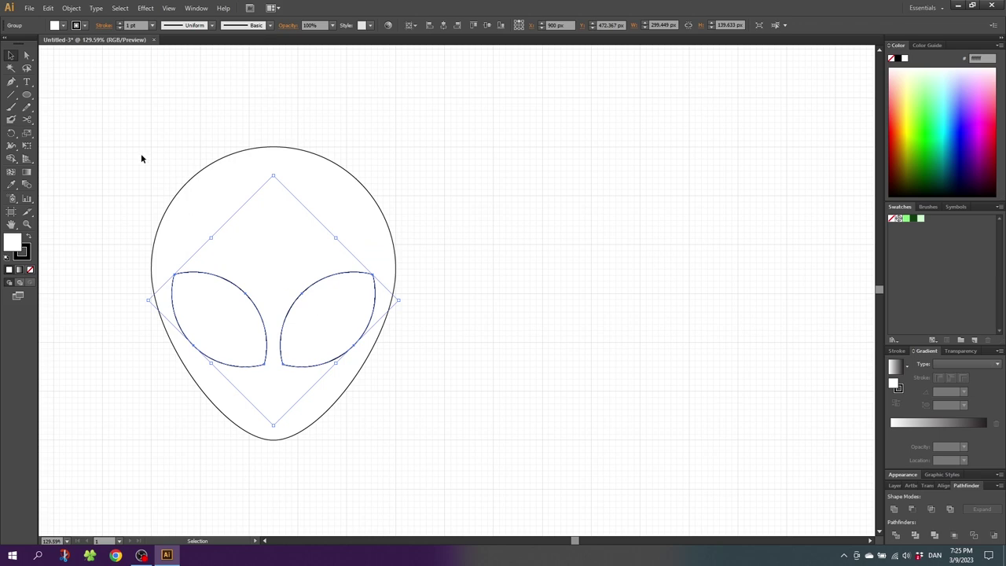
Draw a cheek circle and position it on the lower right of the head.
left_click(27, 95)
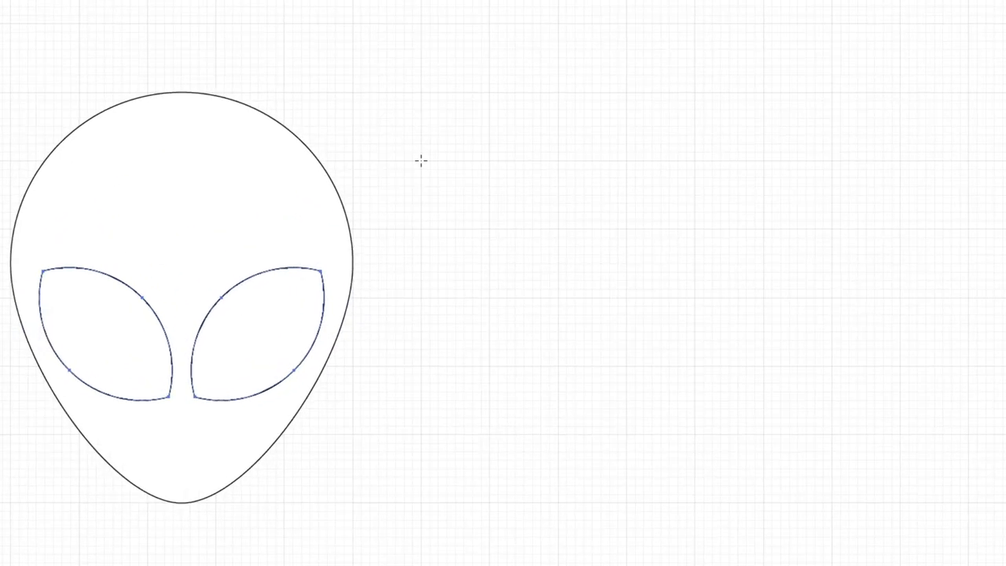
left_click_drag(420, 160, 557, 295)
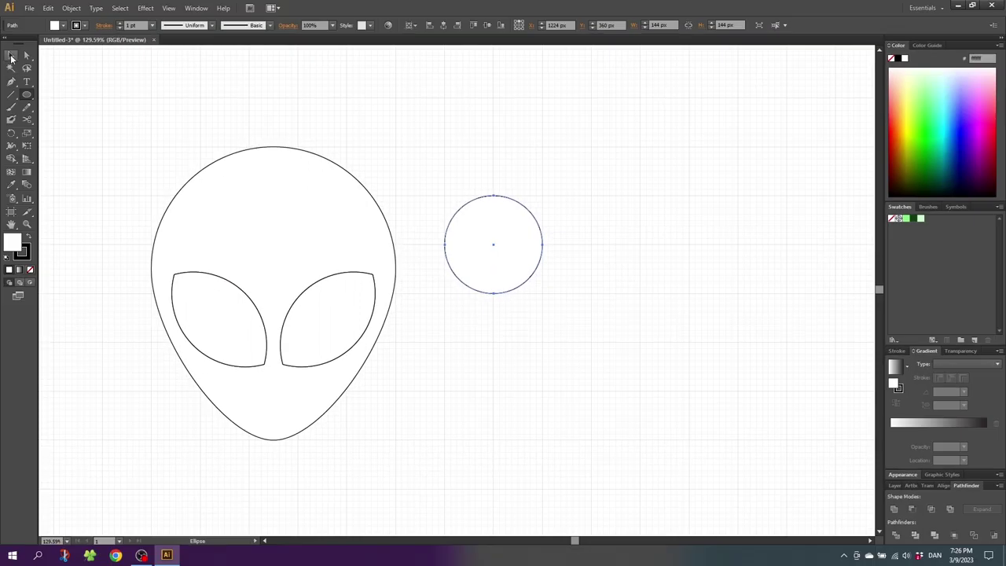
left_click(11, 56)
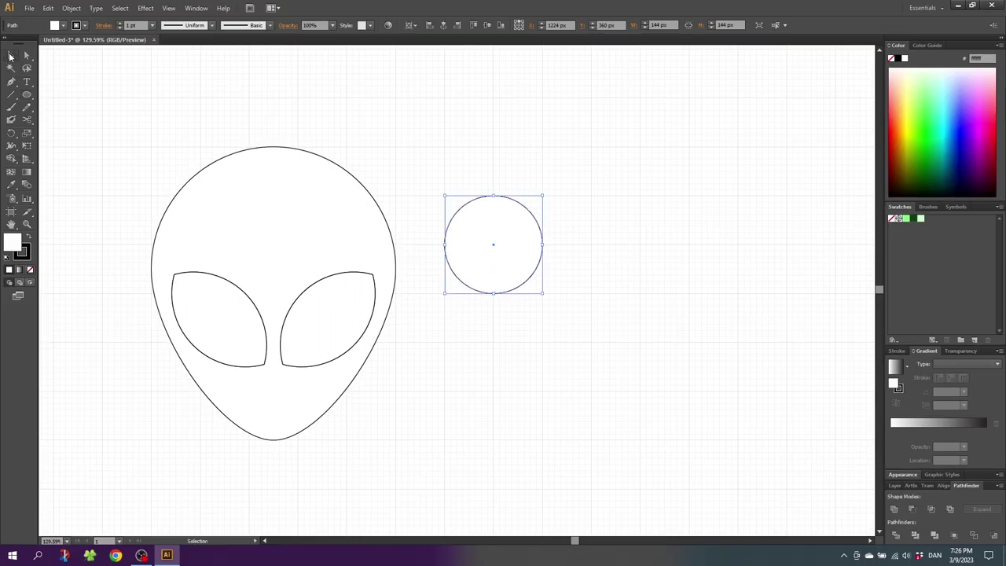
left_click_drag(513, 256, 396, 408)
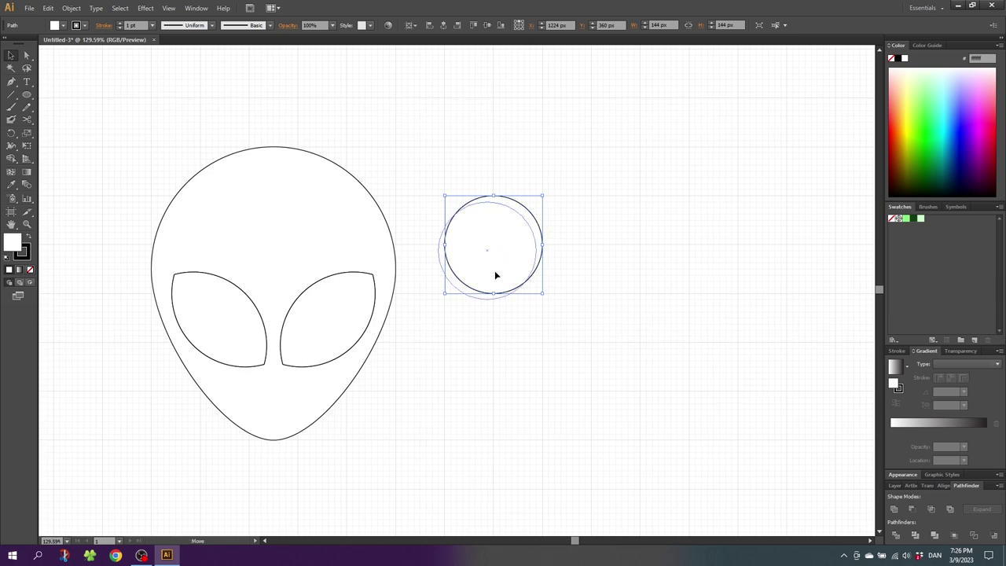
key("Left")
key("Left")
key("Left")
key("Left")
key("Left")
key("Left")
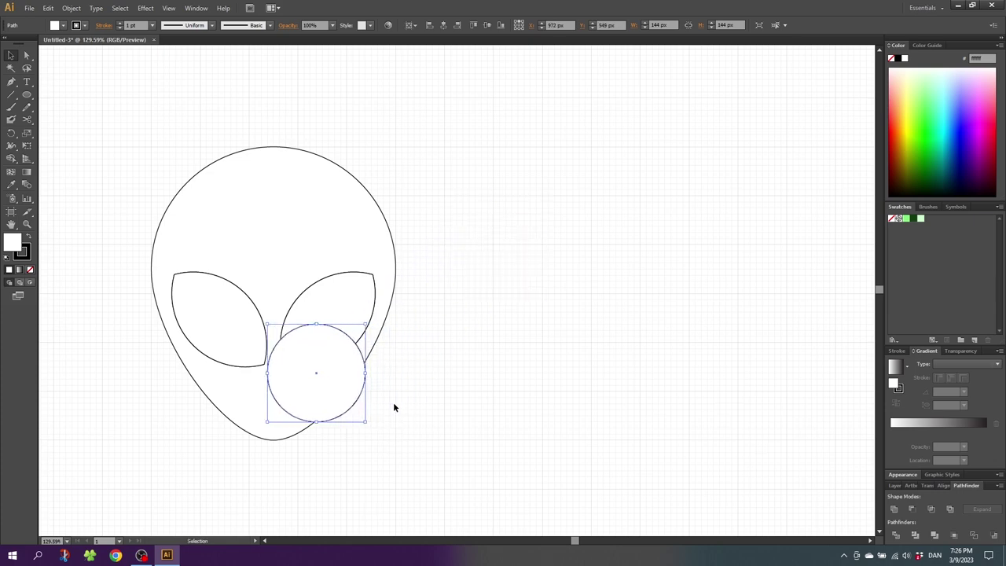
key("Right")
key("Right")
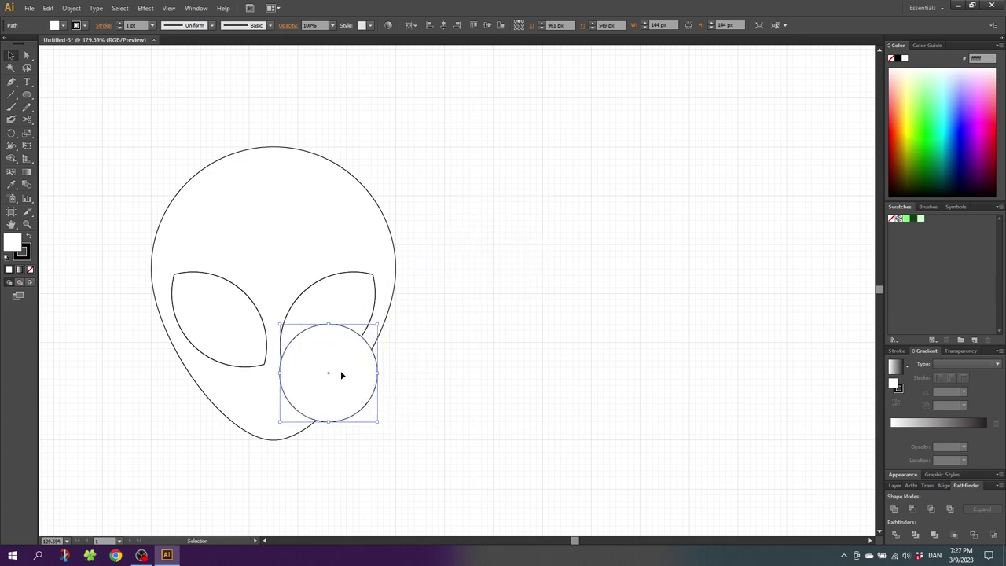
Send the cheek circle behind the head and Alt-drag a copy to the lower left.
right_click(341, 374)
mouse_move(371, 520)
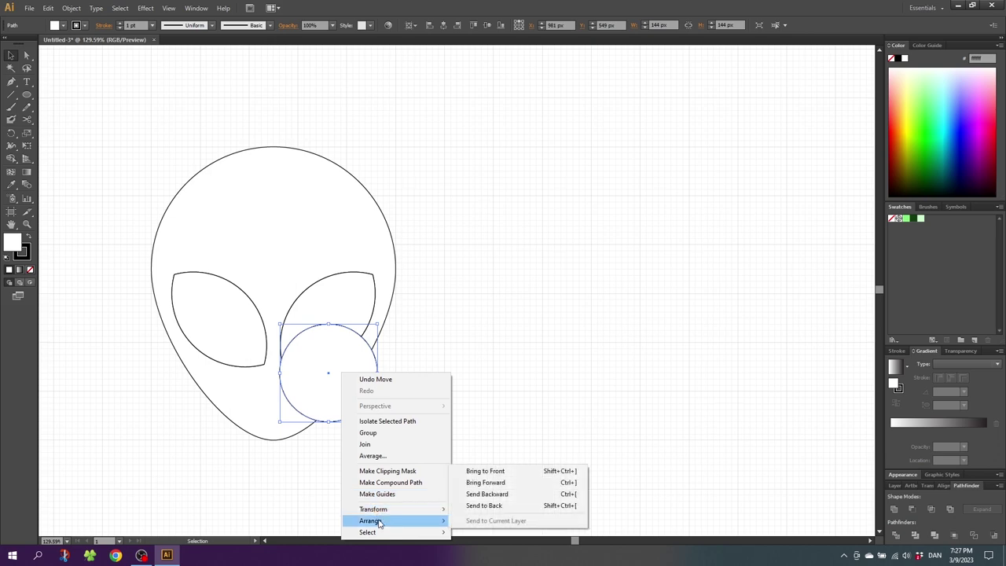
left_click(483, 507)
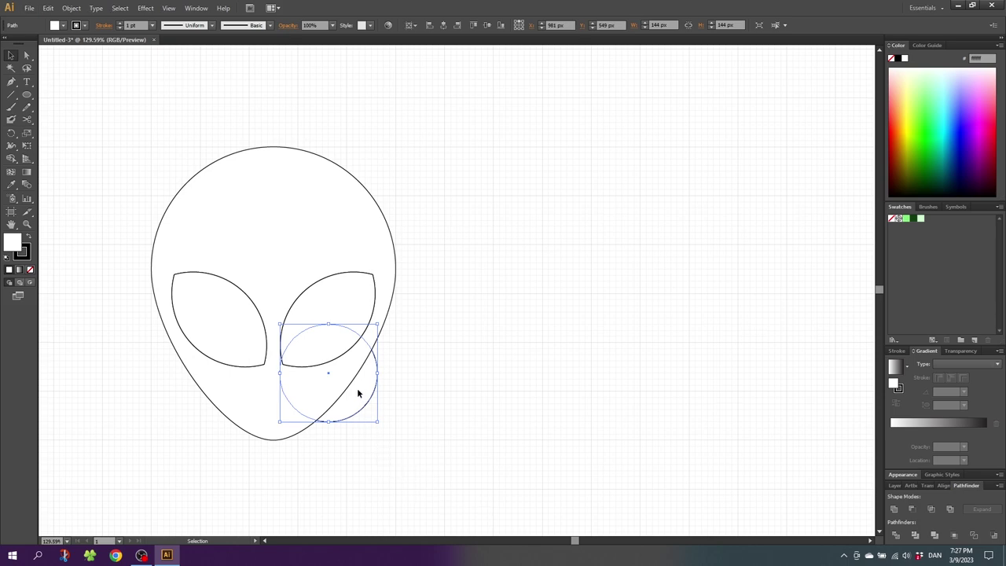
left_click_drag(357, 388, 252, 392)
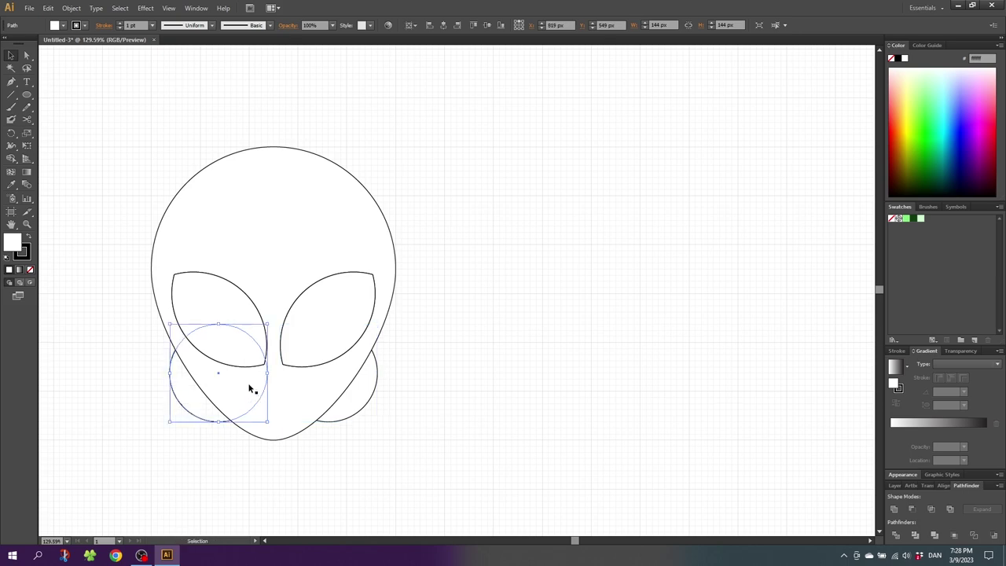
Draw a small mouth ellipse and nudge it up into the chin.
left_click(26, 94)
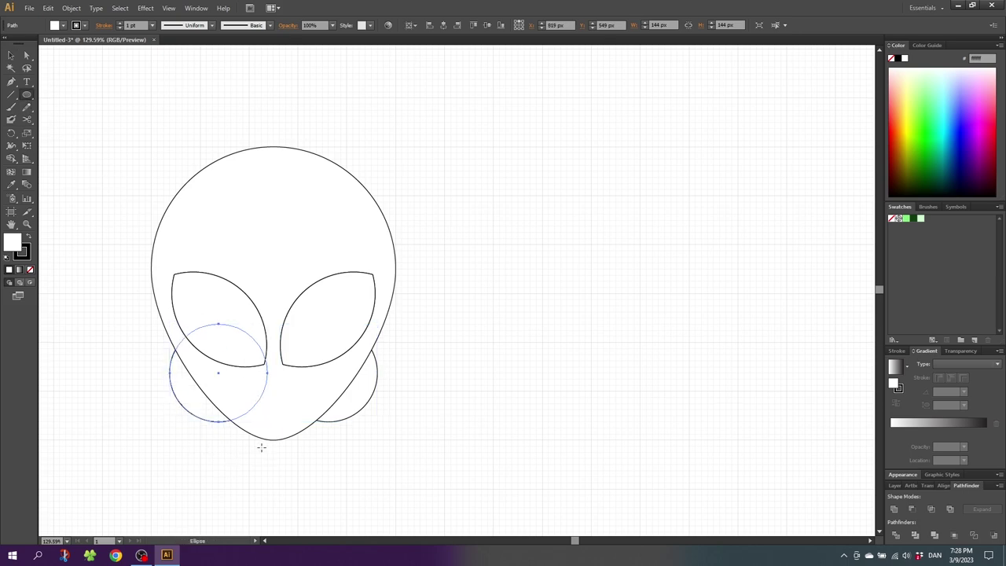
left_click_drag(262, 447, 286, 457)
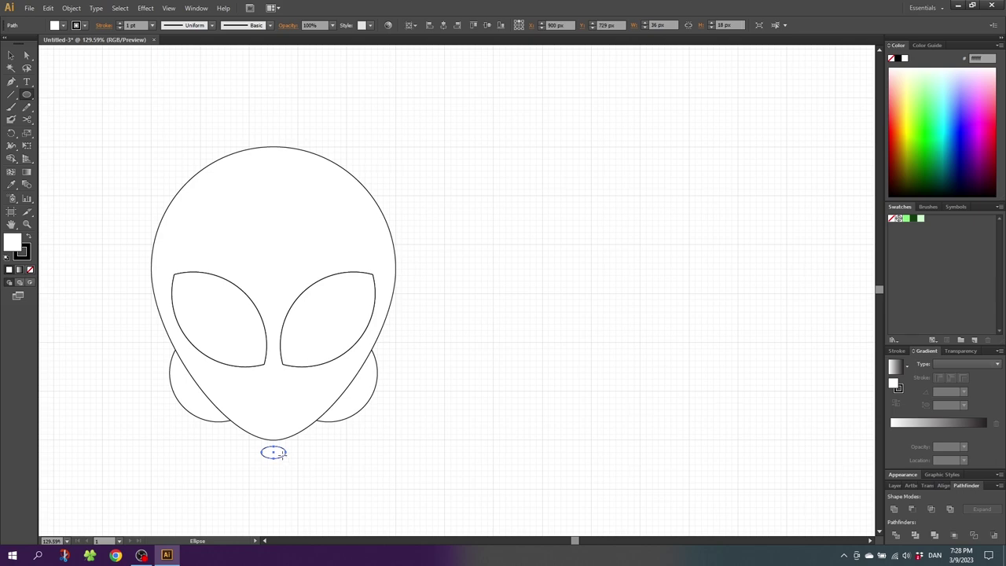
key("Up")
key("Up")
key("Up")
key("Up")
key("Up")
key("Up")
key("Up")
key("Up")
key("Up")
key("Up")
key("Up")
key("Up")
Copy the ellipse up to the forehead, widen it to 54 px, and copy it toward the eyes.
left_click(10, 59)
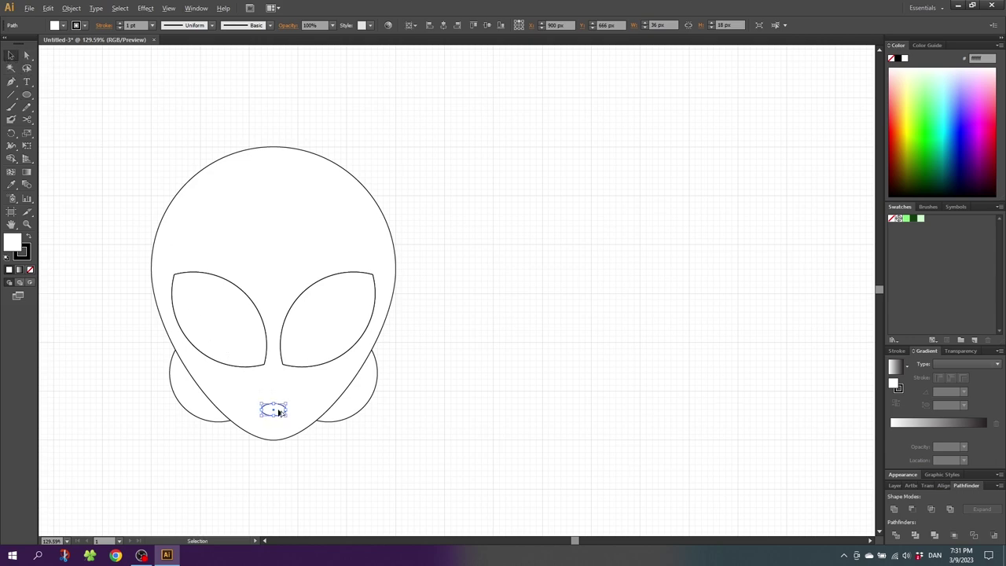
left_click_drag(276, 408, 279, 166)
left_click_drag(286, 164, 293, 165)
mouse_move(283, 167)
left_mouse_down()
mouse_move(281, 212)
mouse_move(291, 198)
mouse_move(338, 286)
left_mouse_up()
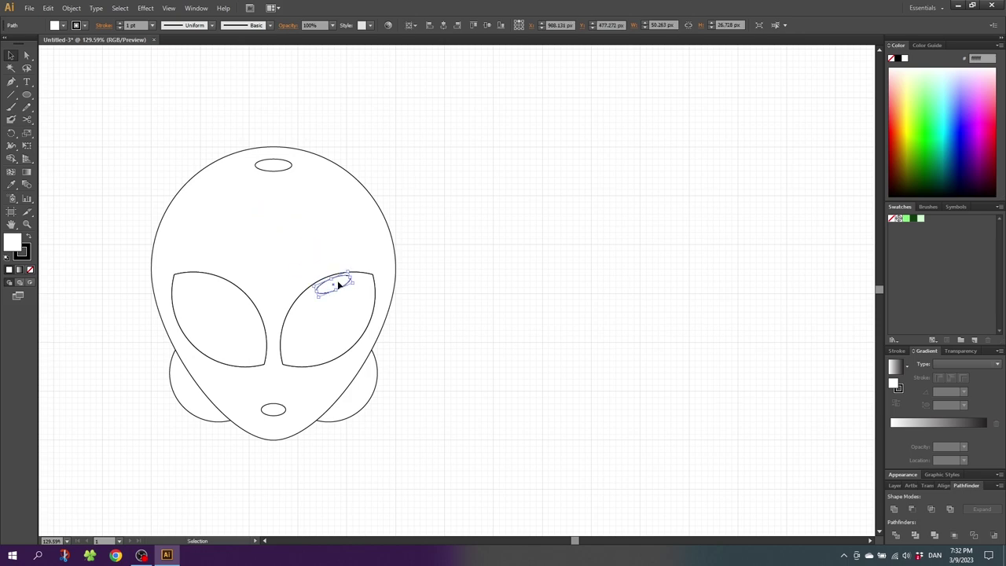
Reflect the highlight ellipse and Alt-drag a mirrored copy into the left eye.
right_click(340, 285)
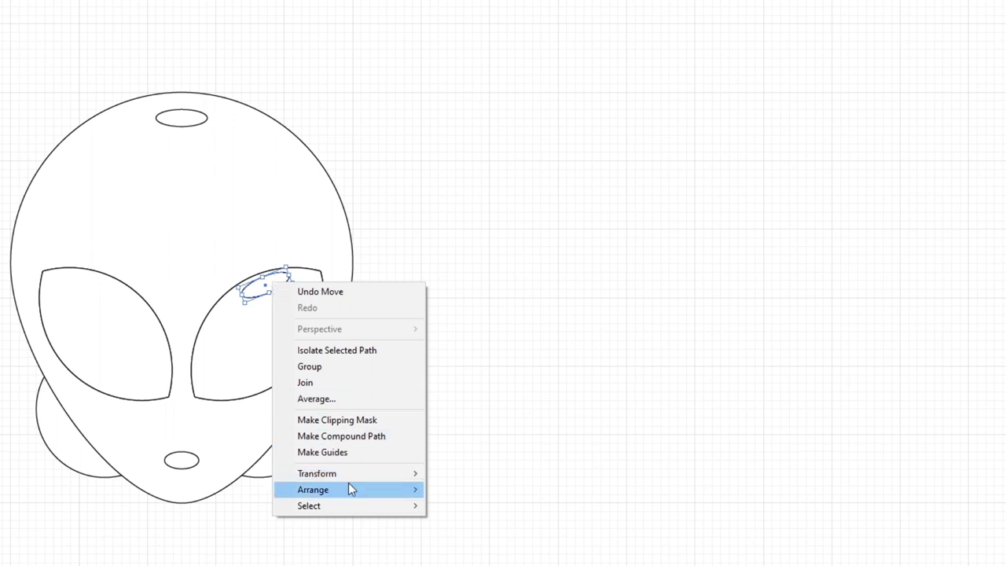
mouse_move(316, 473)
left_click(448, 529)
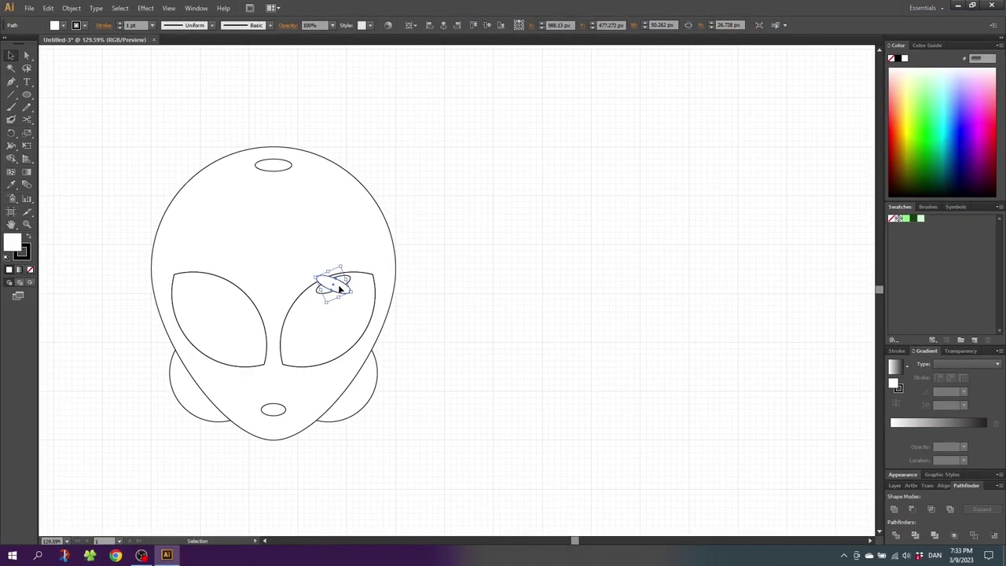
left_click_drag(336, 287, 214, 287)
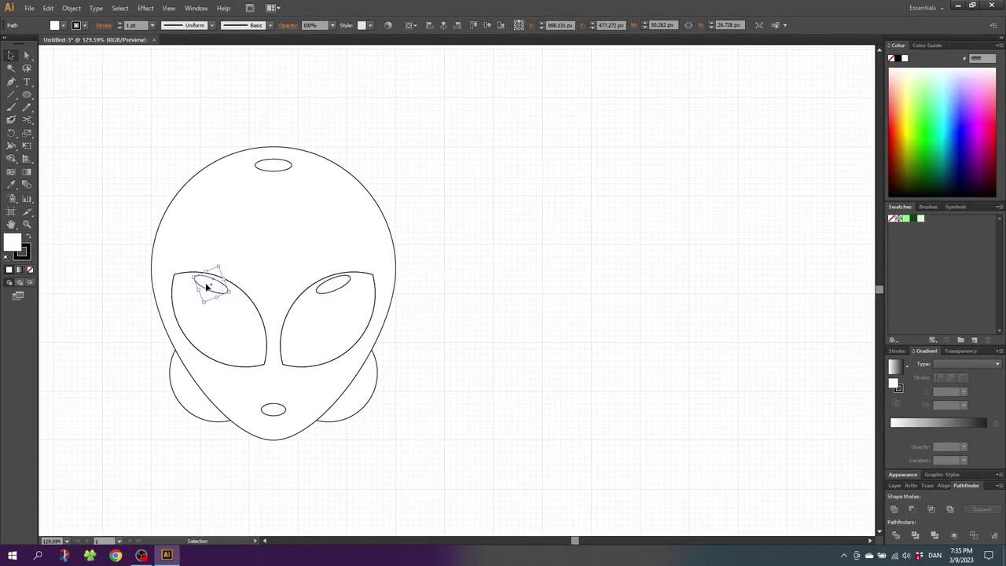
left_click(334, 288)
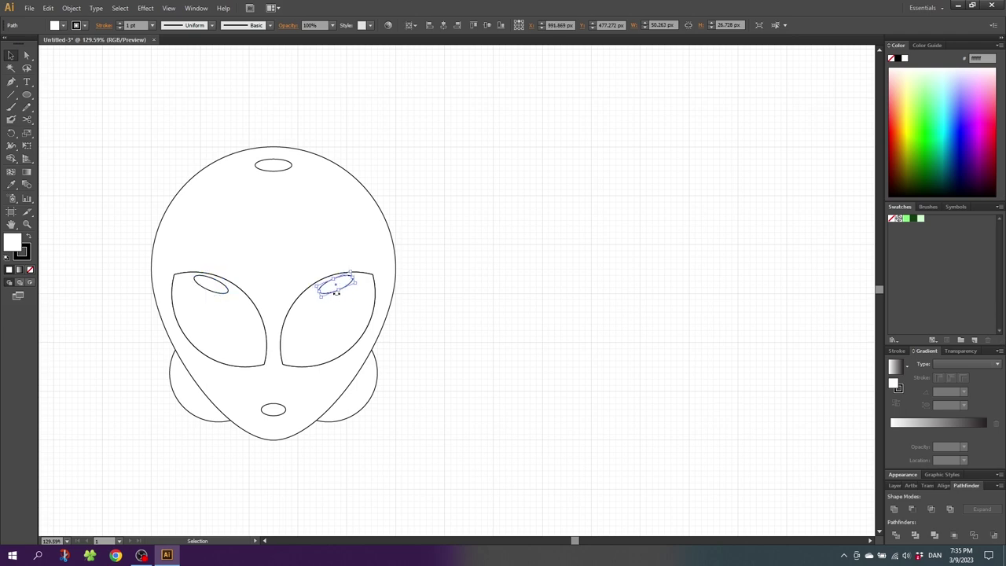
Select the head and both cheek circles and Unite them in the Pathfinder panel.
left_click_drag(400, 370, 220, 391)
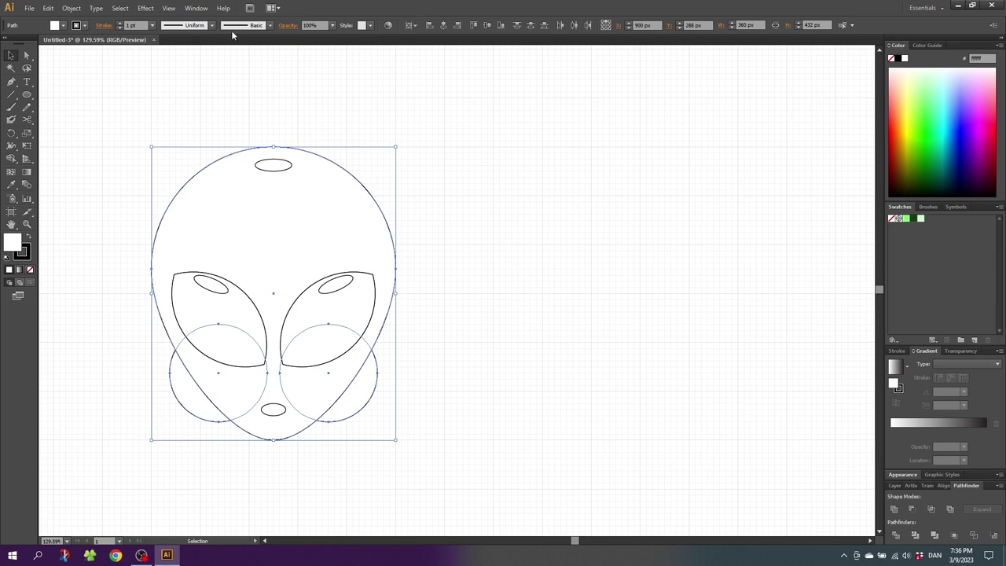
left_click(196, 8)
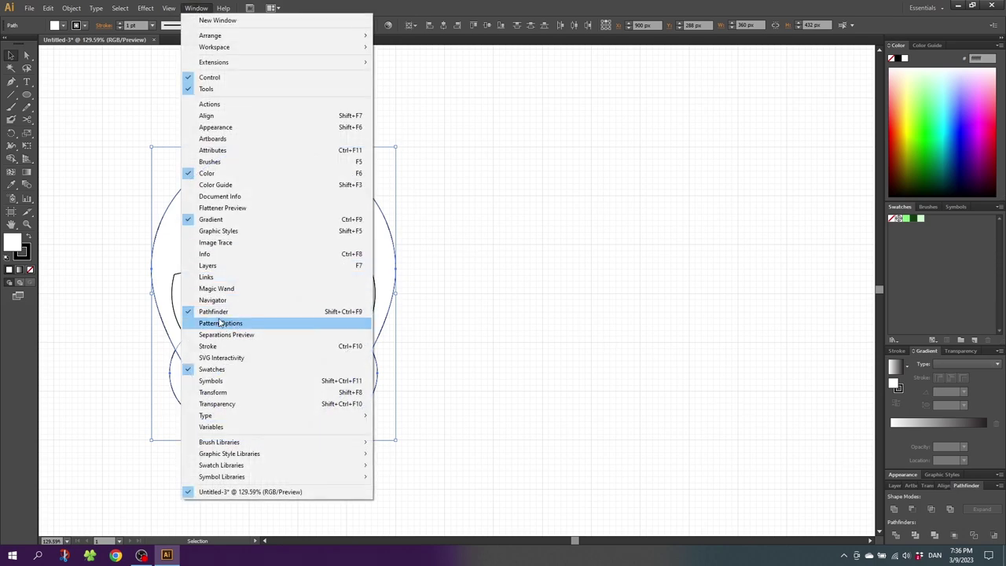
left_click(253, 313)
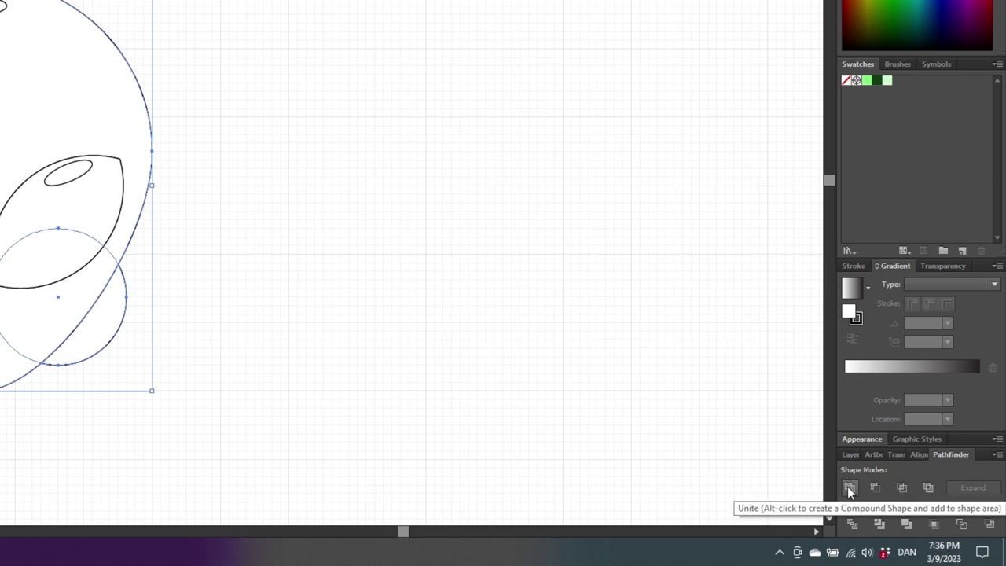
left_click(850, 489)
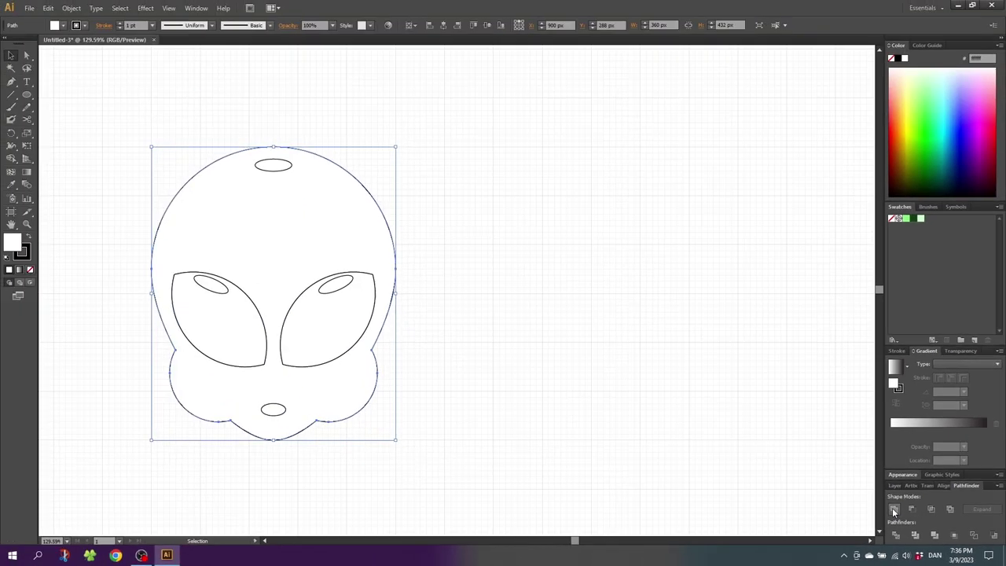
Give the merged head a 10 pt stroke with Round Join, aligned to the outside.
left_click(151, 26)
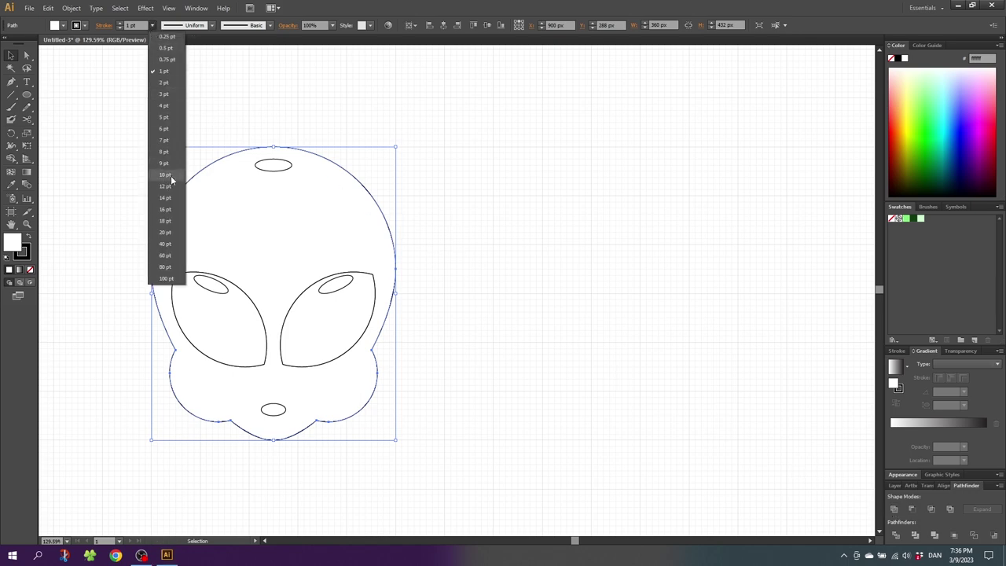
left_click(165, 174)
left_click(103, 25)
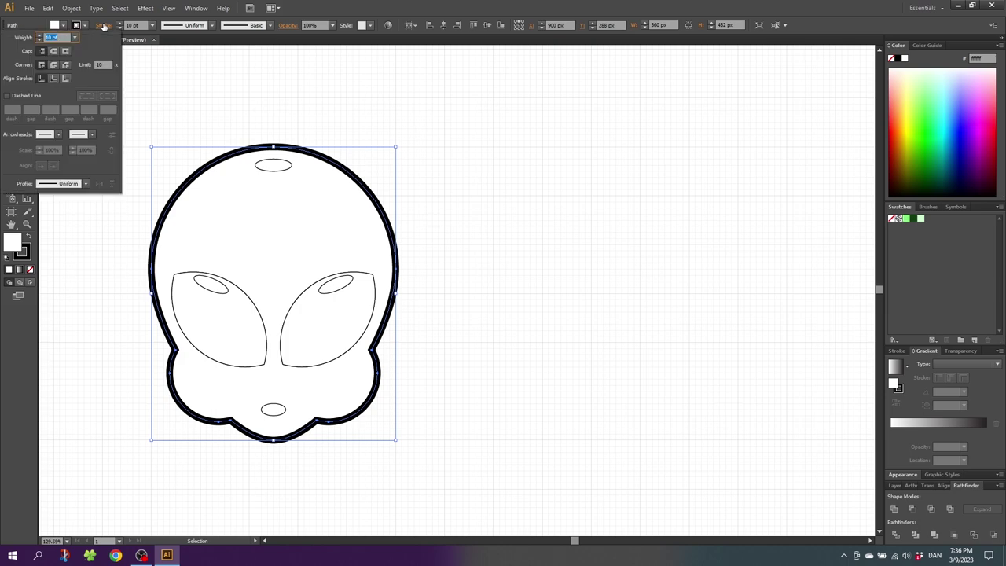
left_click(54, 65)
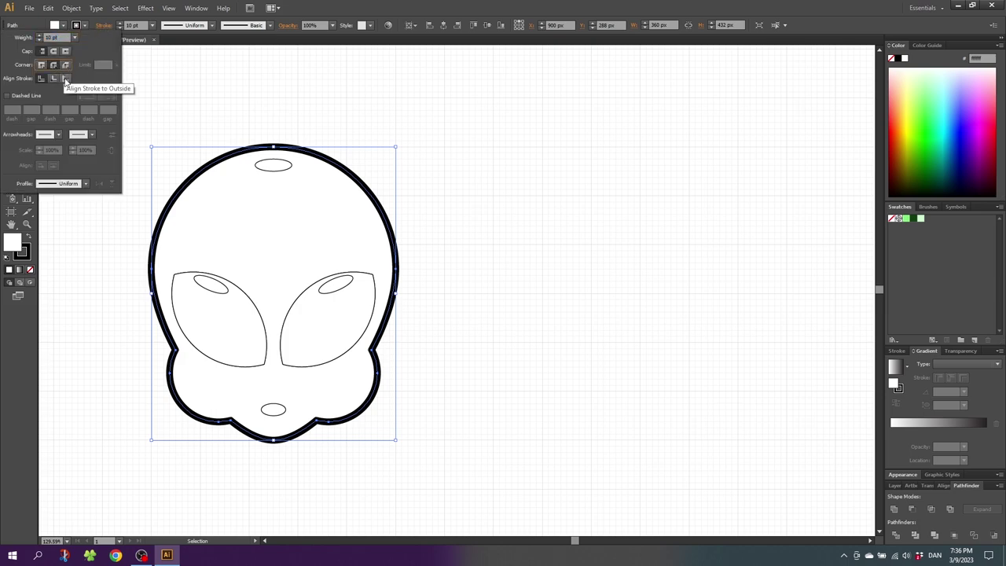
left_click(65, 79)
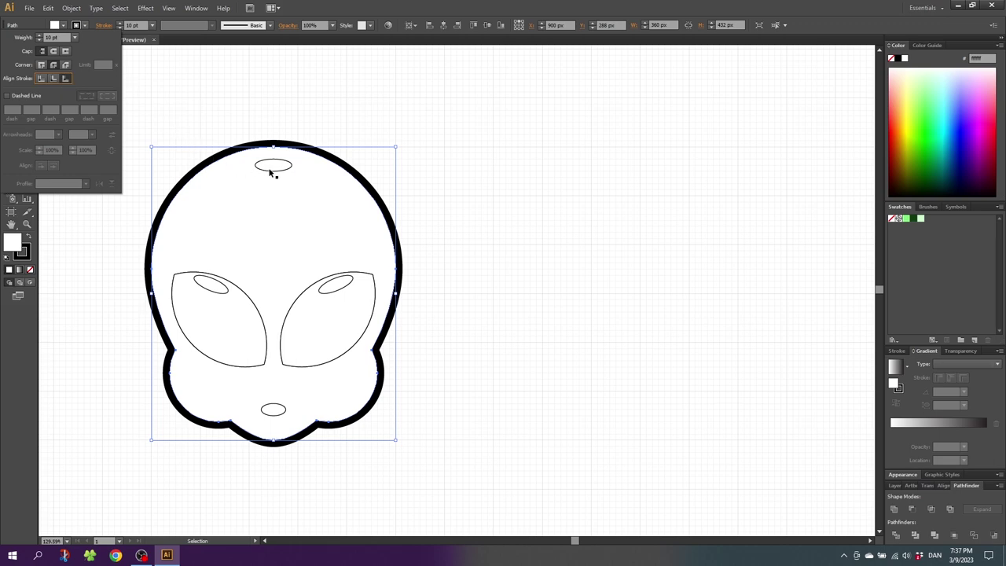